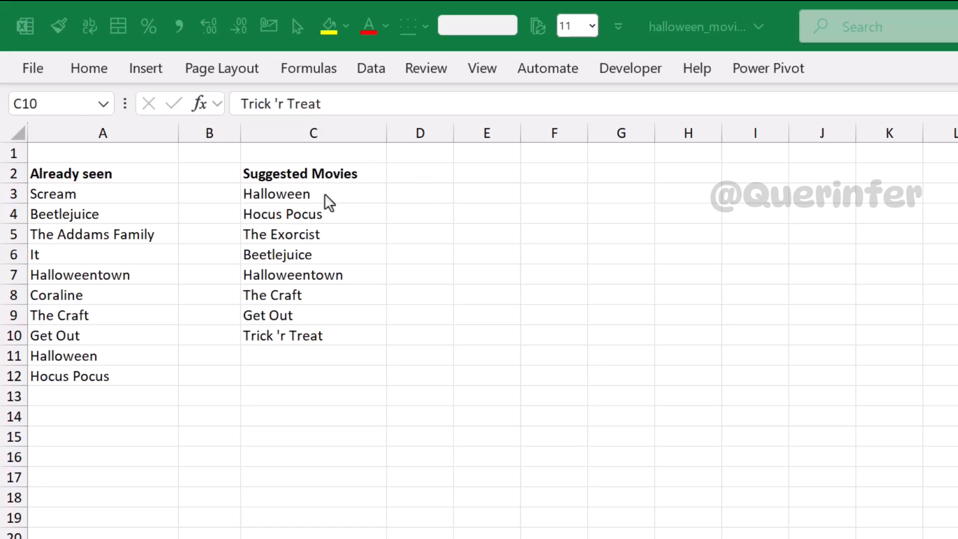
{"action": "left_click", "coordinate": [309, 189]}
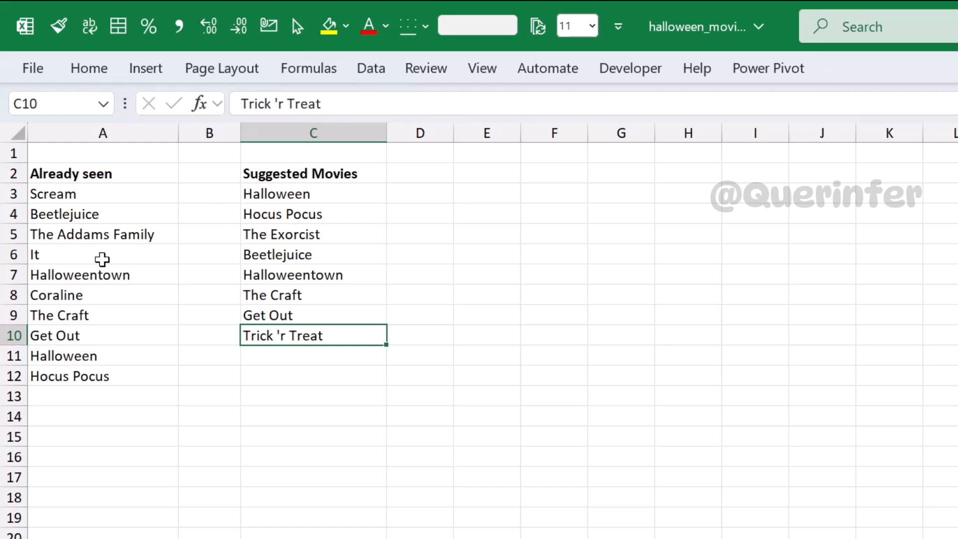
{"action": "left_click", "coordinate": [102, 259]}
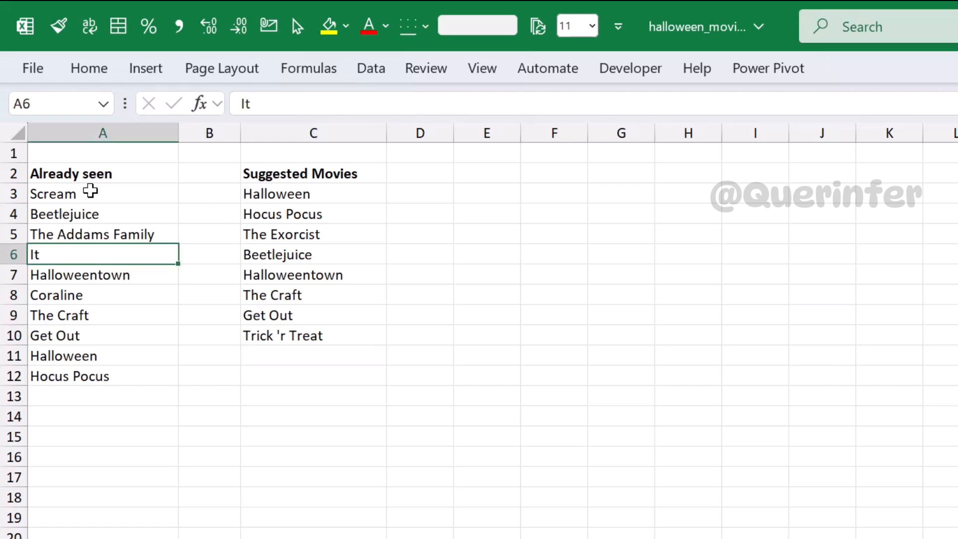
{"action": "left_click", "coordinate": [99, 355]}
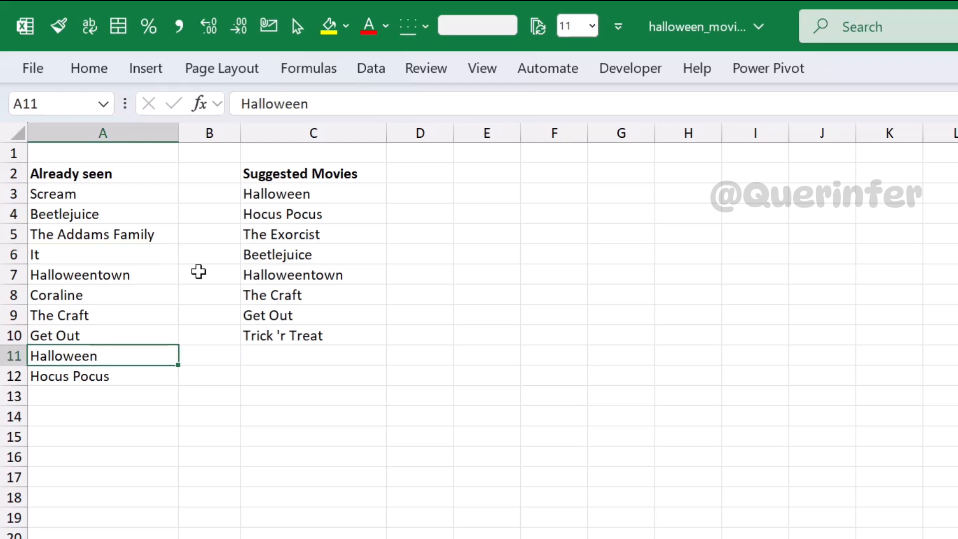
{"action": "left_click", "coordinate": [332, 187], "text": "ctrl"}
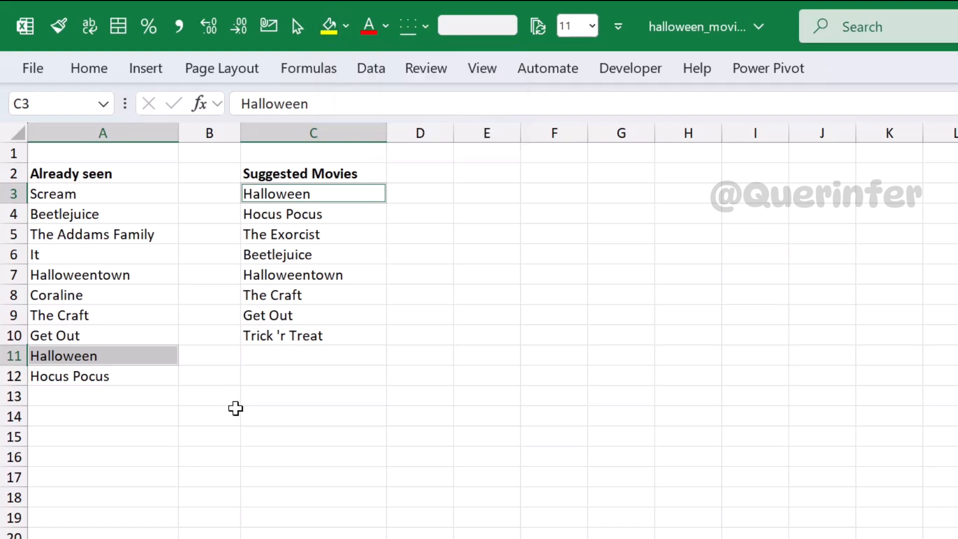
{"action": "left_click", "coordinate": [233, 408]}
Start a Duplicate Values highlighting rule on both movie lists, A3:A12 and C3:C10.
{"action": "left_click", "coordinate": [100, 193]}
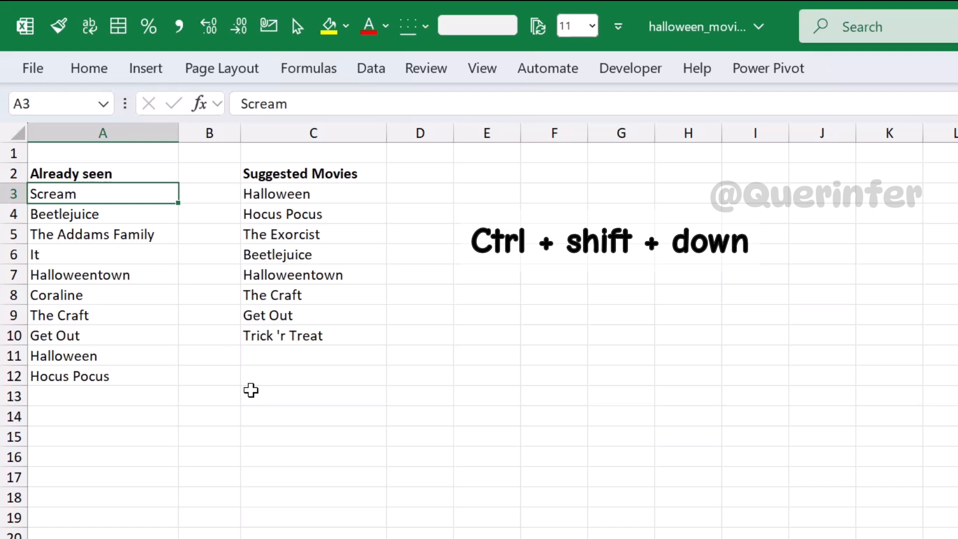
{"action": "key", "text": "ctrl+shift+Down"}
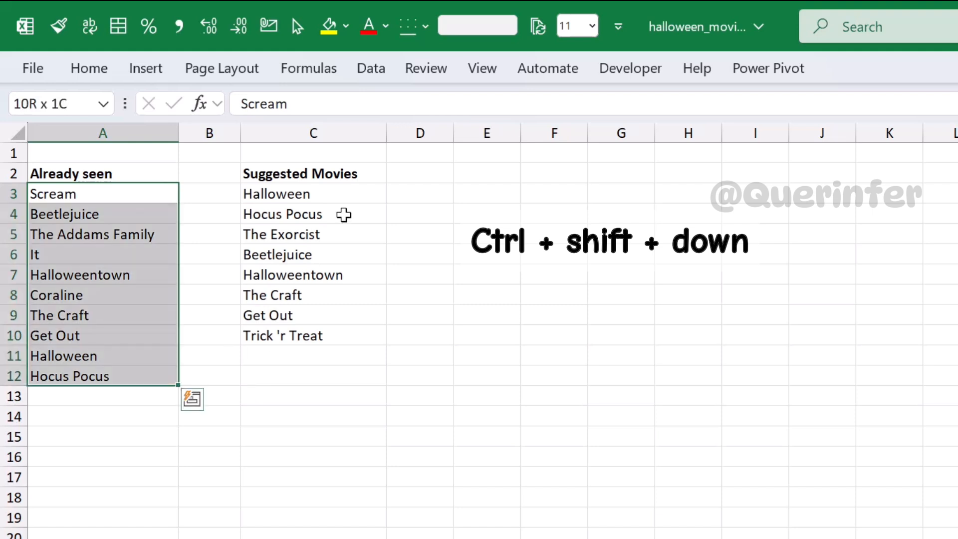
{"action": "left_click", "coordinate": [320, 193], "text": "ctrl"}
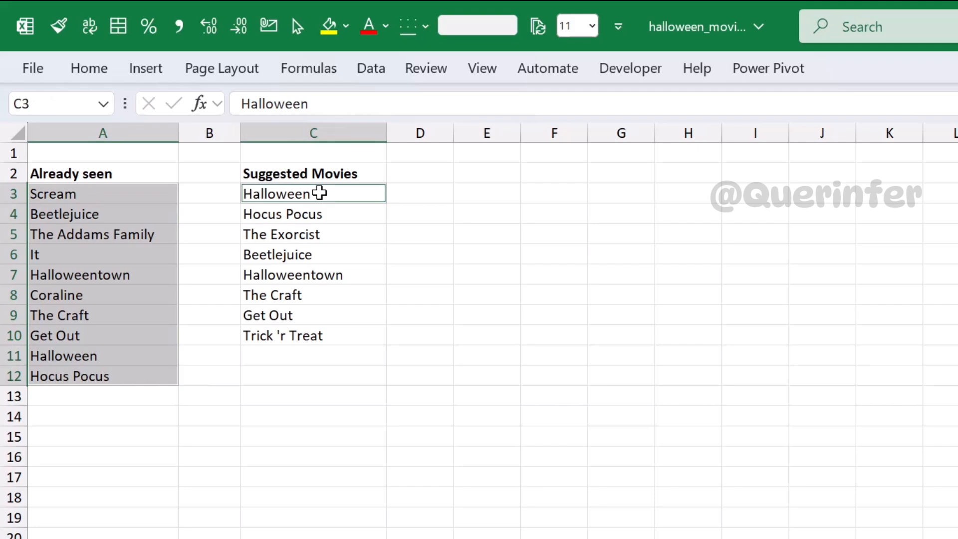
{"action": "key", "text": "ctrl+shift+Down"}
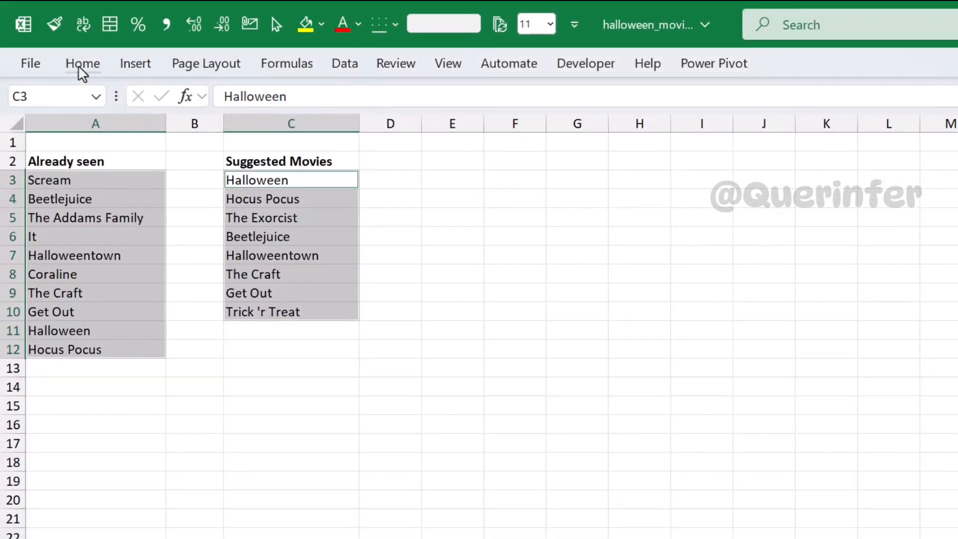
{"action": "left_click", "coordinate": [82, 67]}
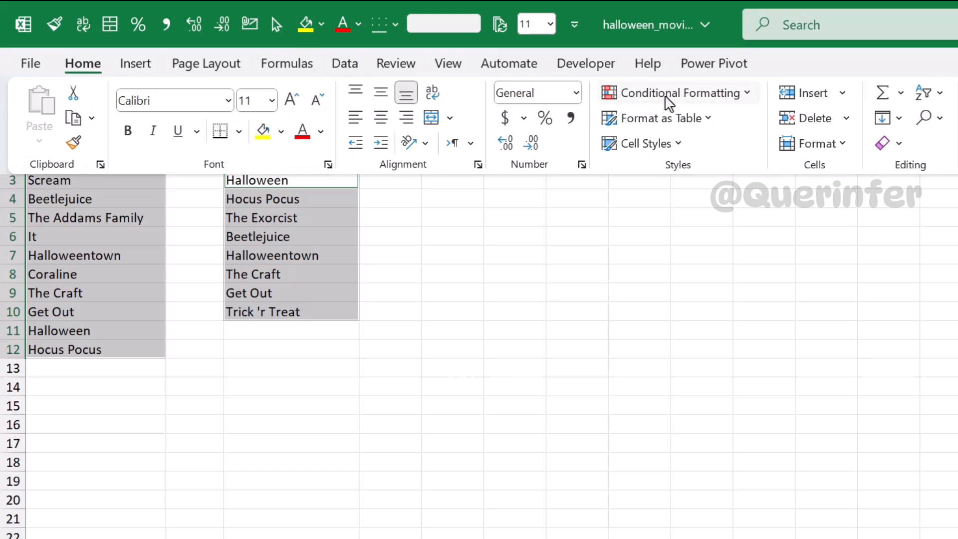
{"action": "left_click", "coordinate": [669, 99]}
{"action": "mouse_move", "coordinate": [708, 141]}
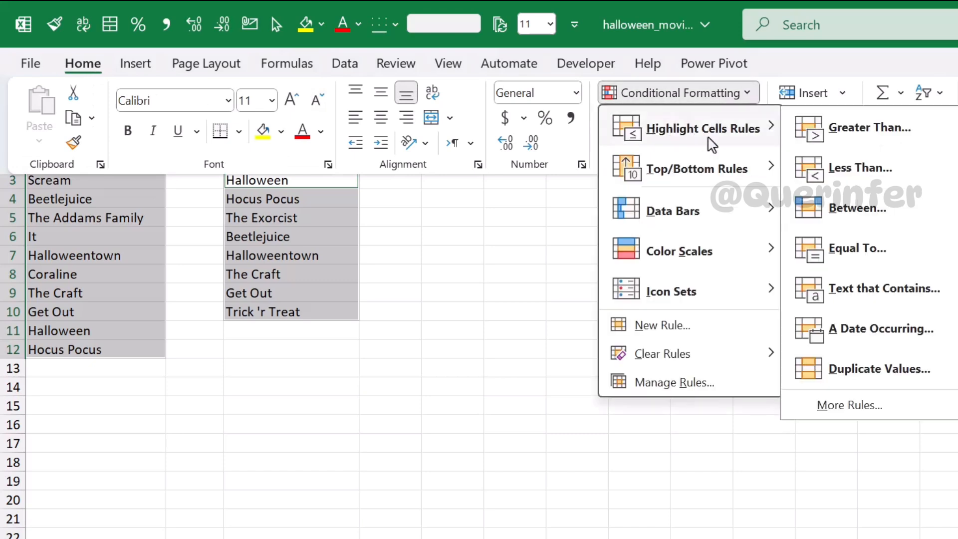
{"action": "left_click", "coordinate": [873, 382]}
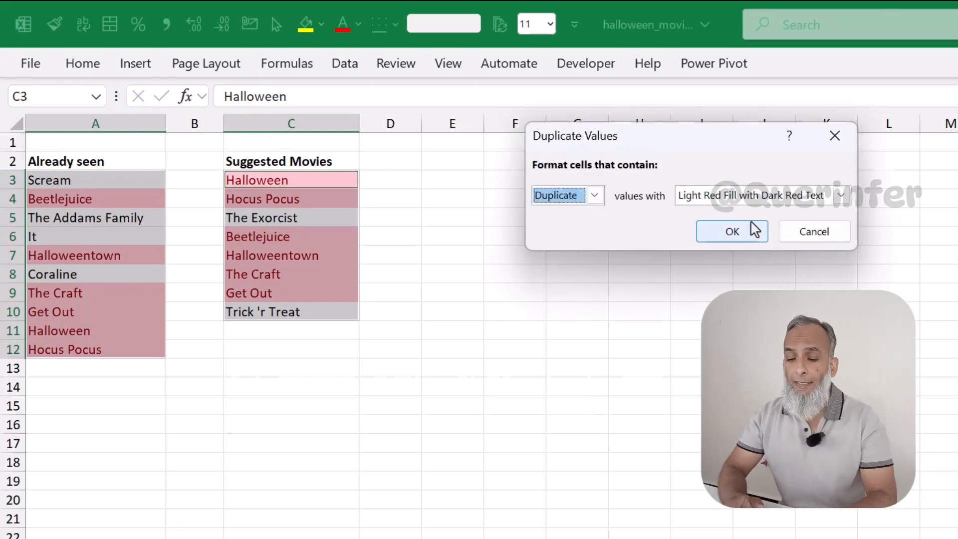
Set the rule to format unique values with Light Red Fill with Dark Red Text and apply it to both lists.
{"action": "left_click", "coordinate": [595, 196]}
{"action": "left_click", "coordinate": [562, 226]}
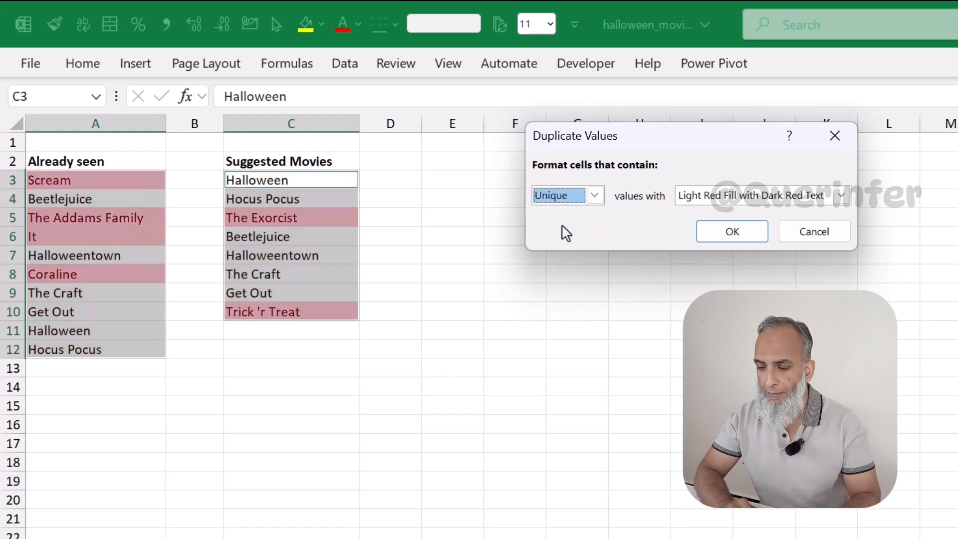
{"action": "left_click", "coordinate": [741, 229]}
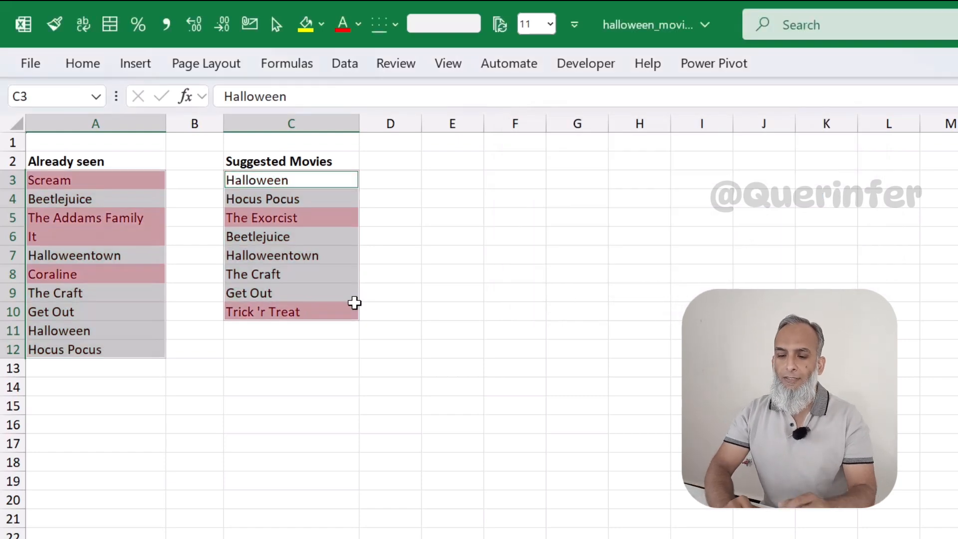
{"action": "left_click", "coordinate": [354, 305]}
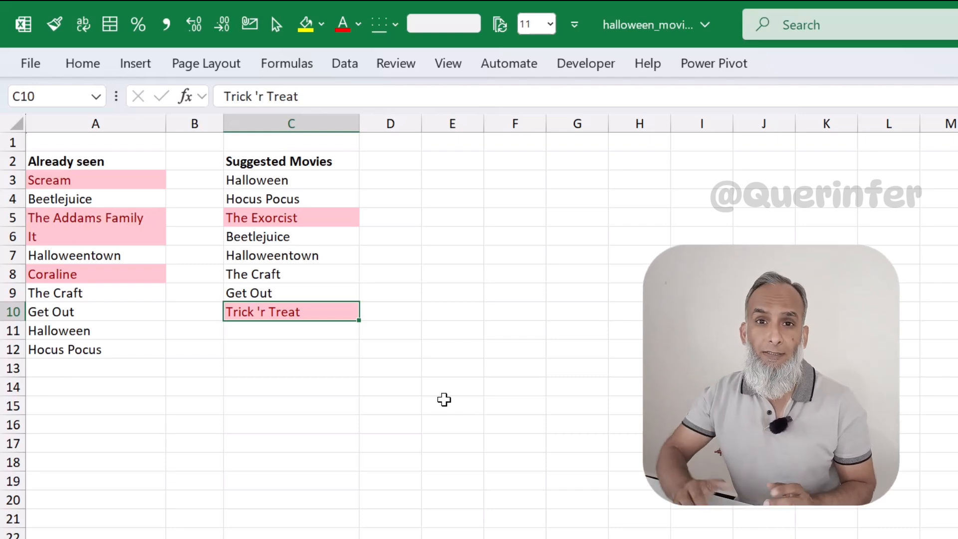
{"action": "left_click", "coordinate": [375, 322]}
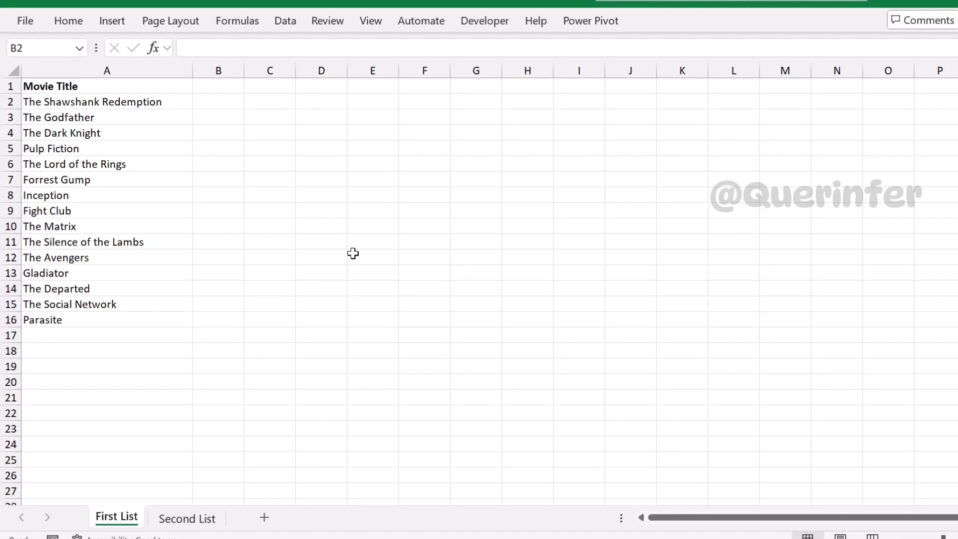
Begin a COUNTIF formula in B2 of the First List sheet with the absolute range 'Second List'!$A$2:$A$13.
{"action": "left_click", "coordinate": [193, 102]}
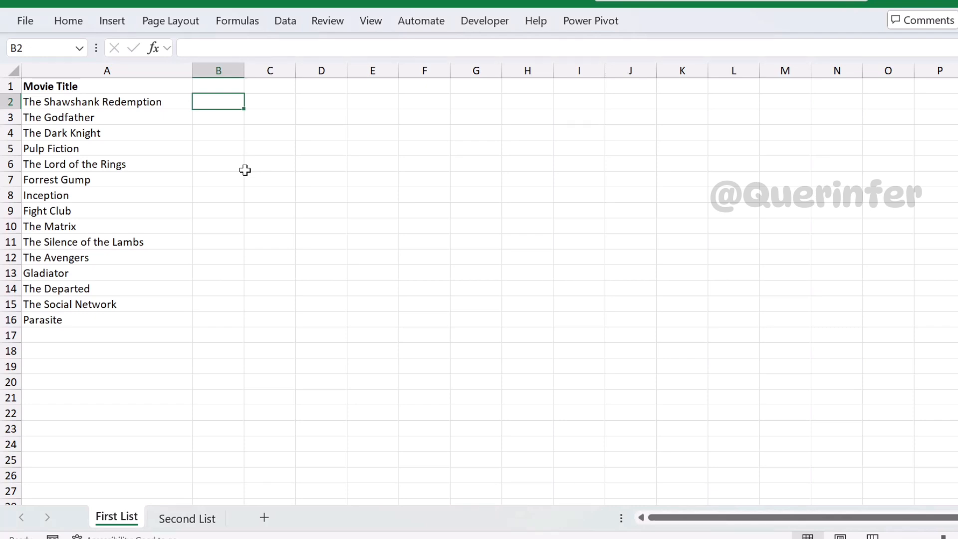
{"action": "type", "text": "=coun"}
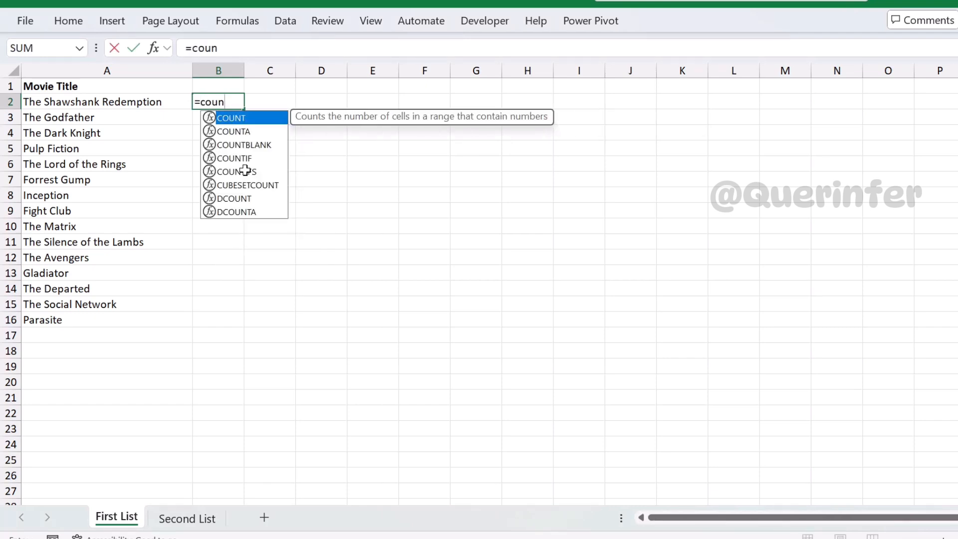
{"action": "type", "text": "tif"}
{"action": "key", "text": "Tab"}
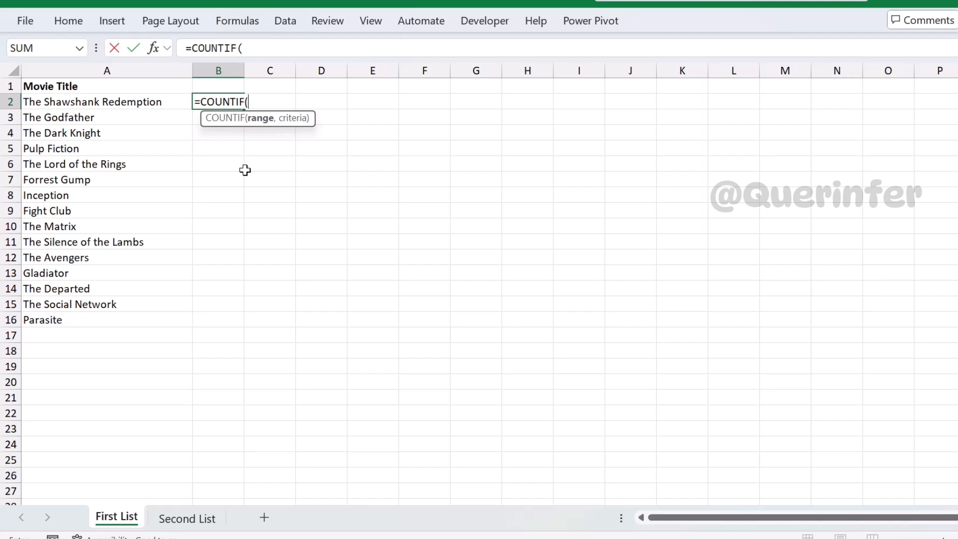
{"action": "key", "text": "ctrl+Page_Down"}
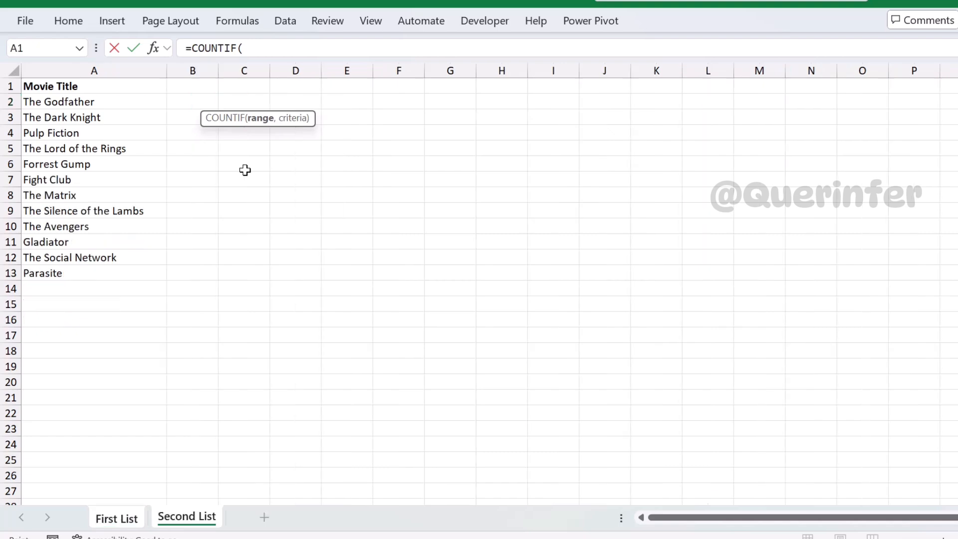
{"action": "left_click", "coordinate": [61, 102]}
{"action": "key", "text": "ctrl+shift+Down"}
{"action": "key", "text": "F4"}
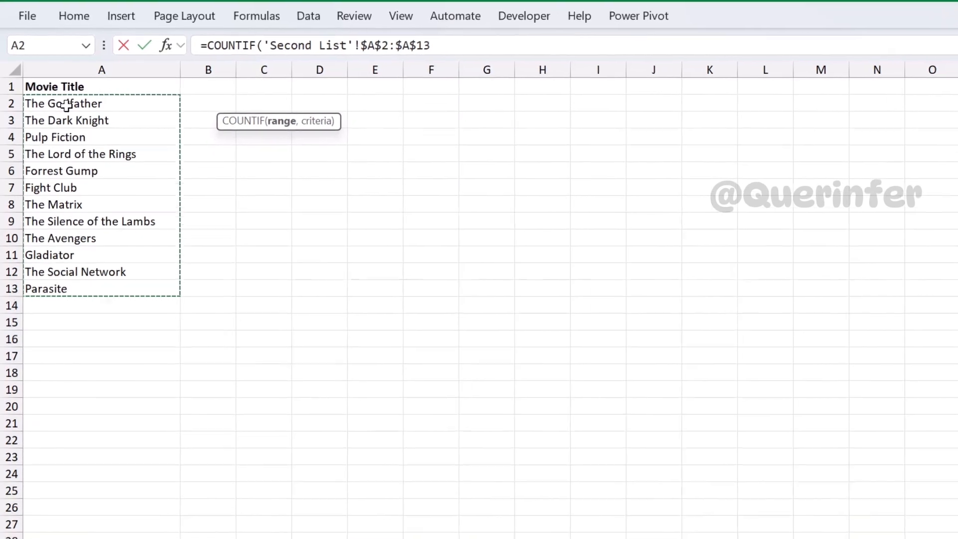
Complete the COUNTIF formula with 'First List'!A2 as its criteria.
{"action": "type", "text": ","}
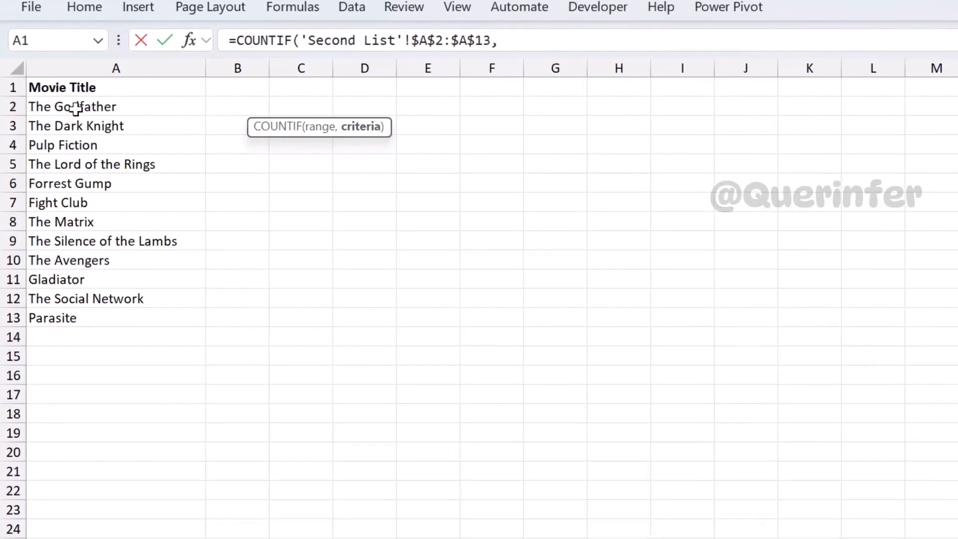
{"action": "key", "text": "ctrl+Page_Up"}
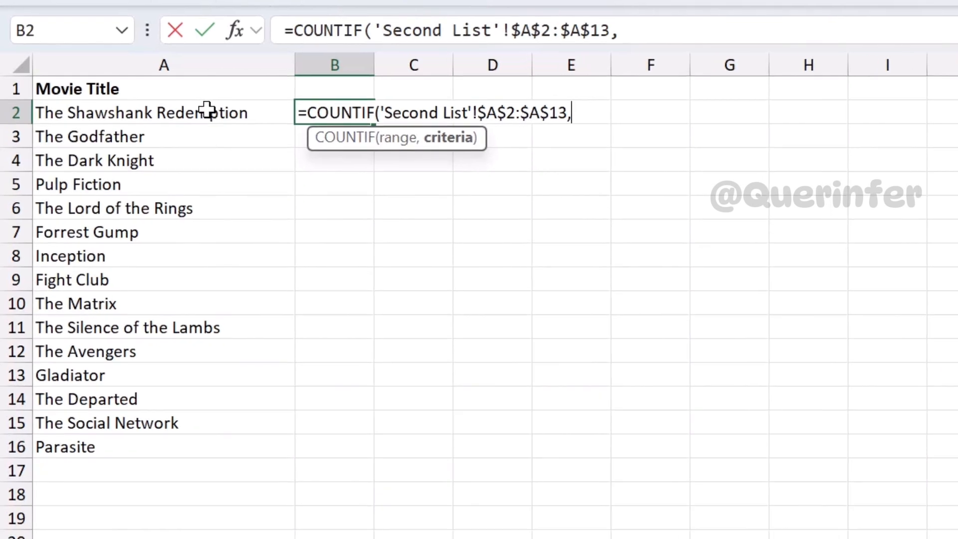
{"action": "left_click", "coordinate": [192, 107]}
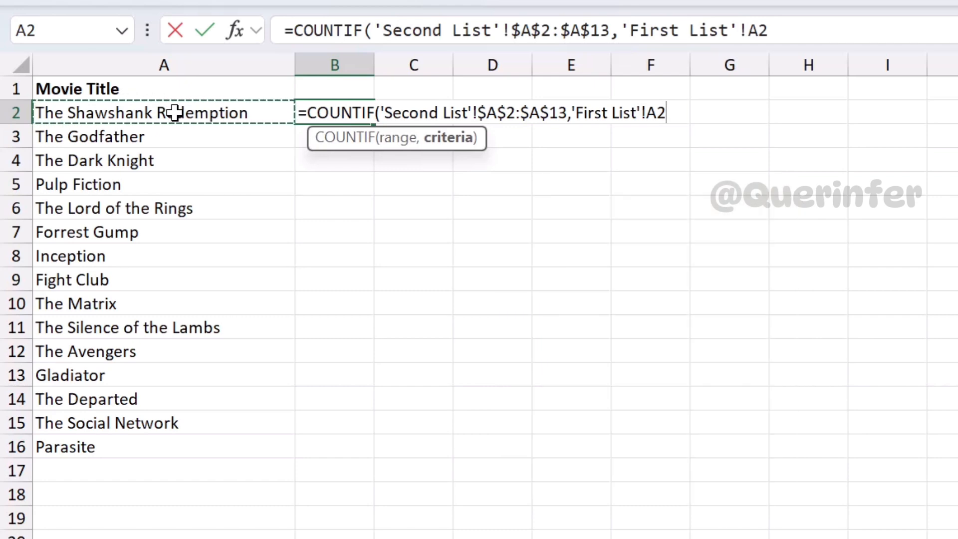
{"action": "type", "text": ")"}
{"action": "key", "text": "Return"}
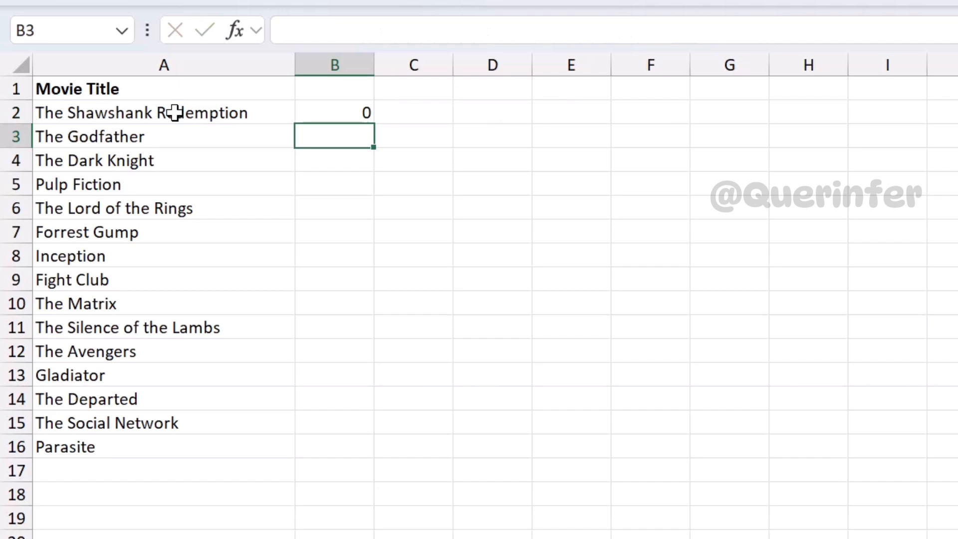
Fill the COUNTIF formula from B2 down to B16 beside the movie titles.
{"action": "left_click", "coordinate": [342, 111]}
{"action": "double_click", "coordinate": [375, 124]}
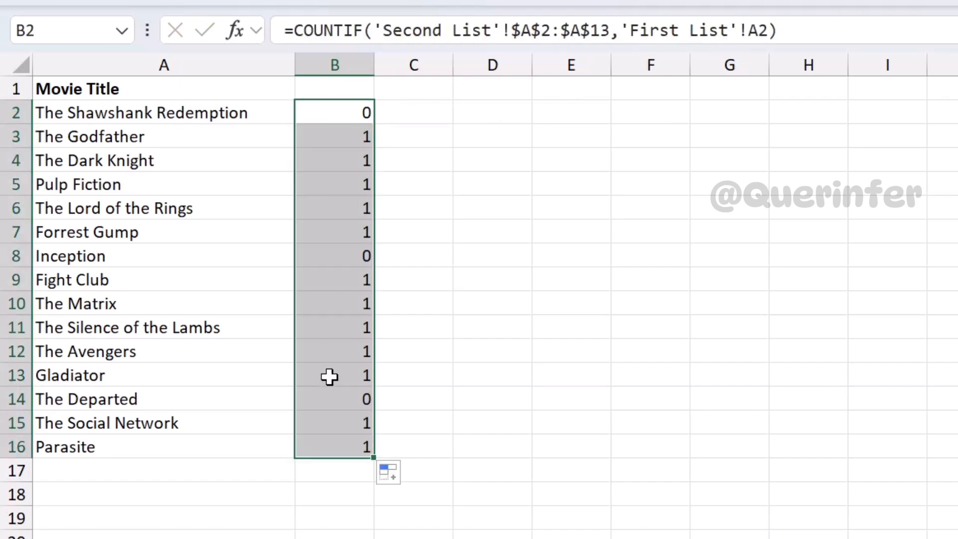
{"action": "left_click", "coordinate": [337, 231]}
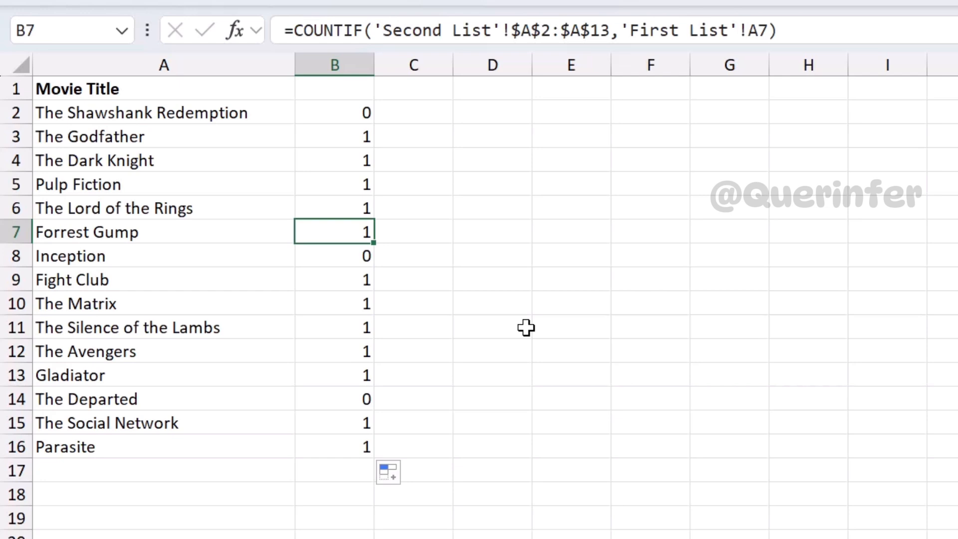
Return to cell B2, which holds the first COUNTIF formula.
{"action": "key", "text": "Up"}
{"action": "key", "text": "Up"}
{"action": "key", "text": "Up"}
{"action": "key", "text": "Up"}
{"action": "key", "text": "Up"}
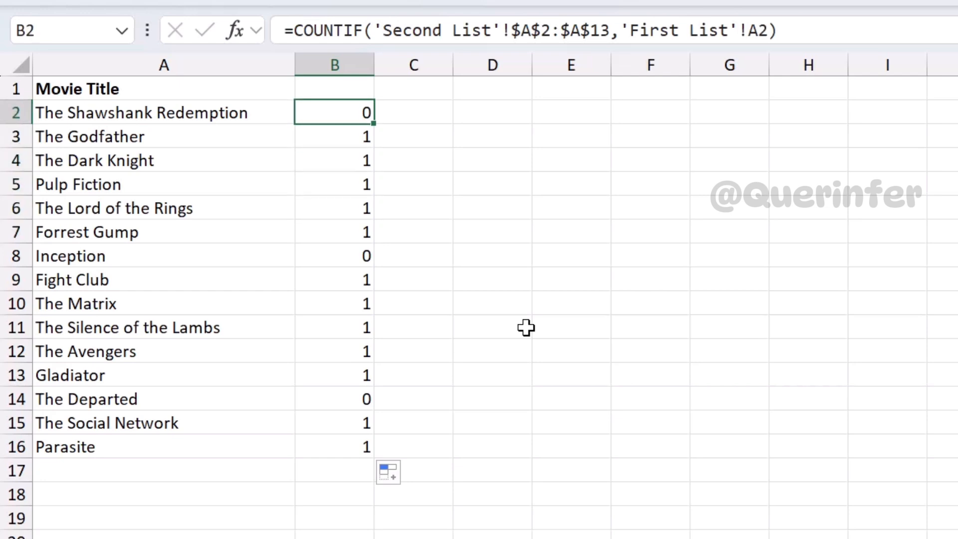